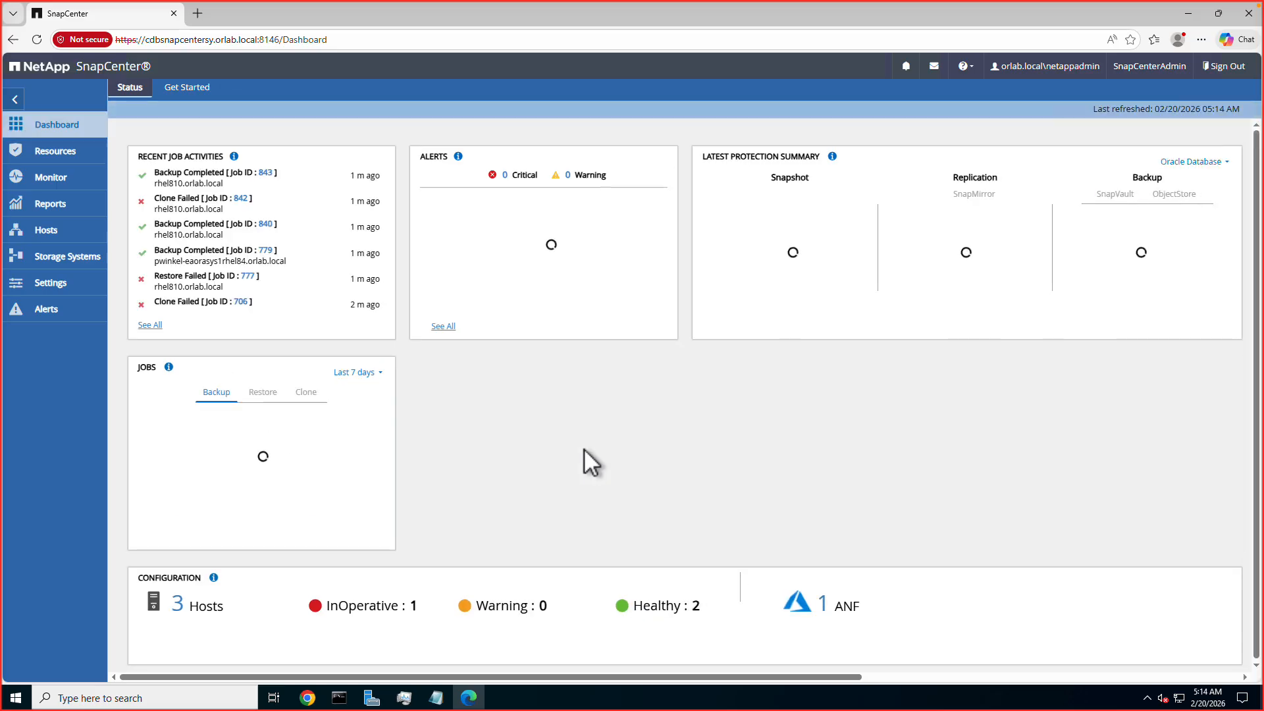
Start cloning the anfndb1 Oracle database from its 01/23/2026 7:15:10 AM data backup.
click(54, 149)
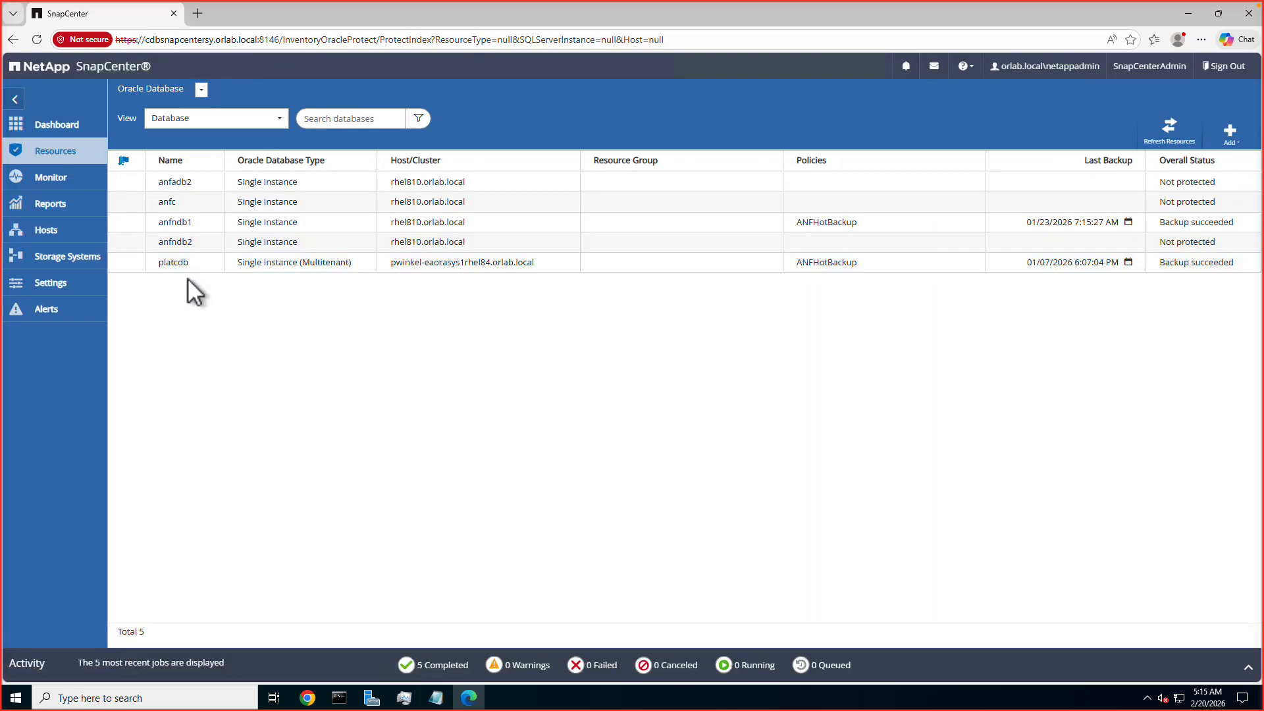
click(195, 223)
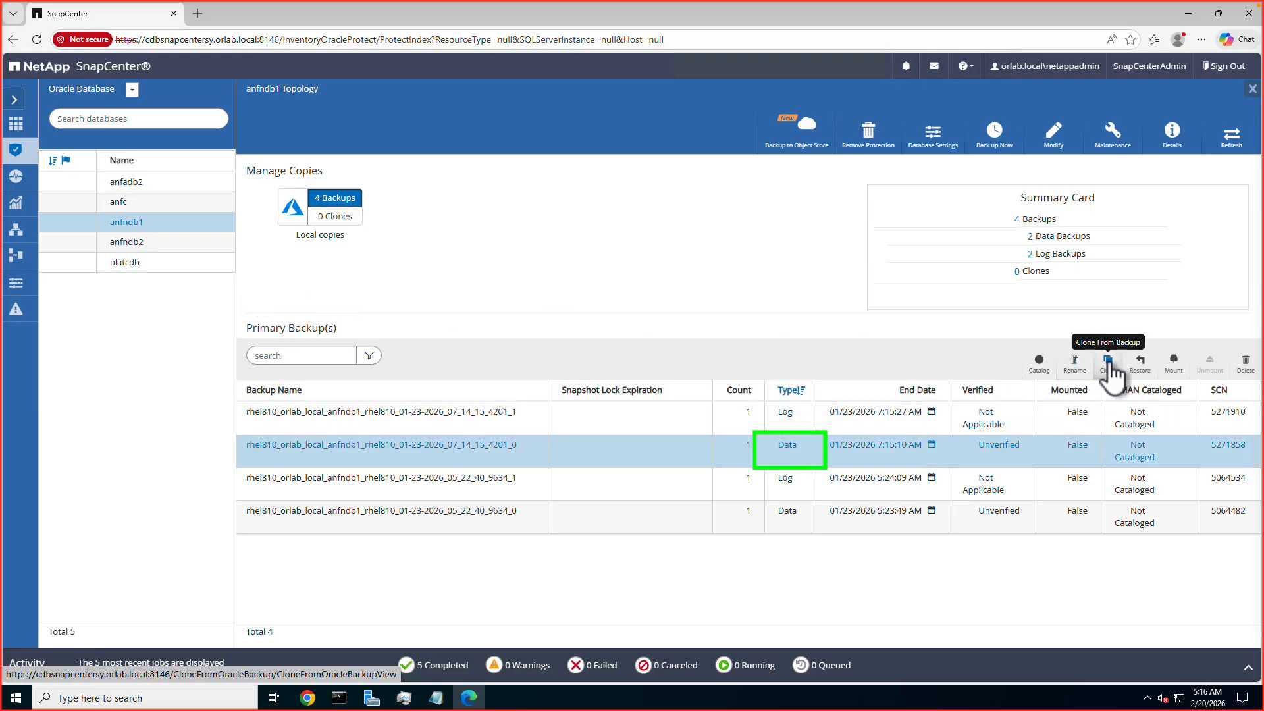
click(1109, 362)
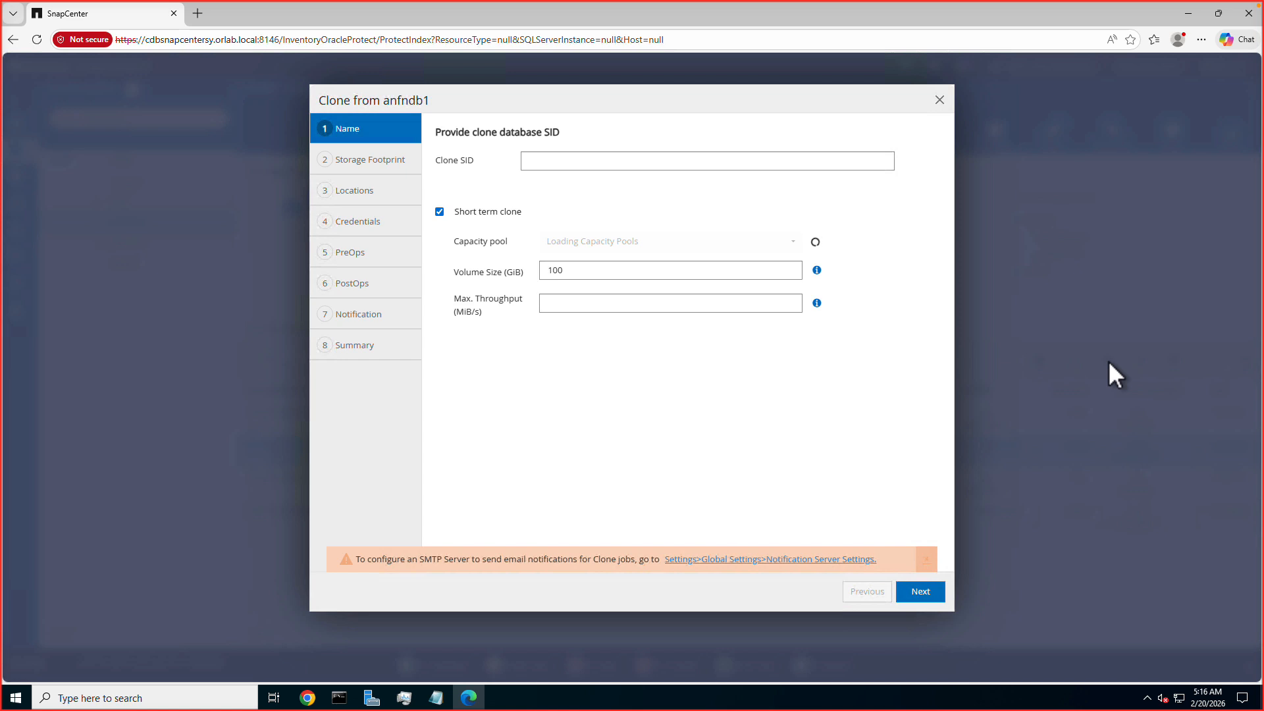
Set the clone SID to clone20 and choose orafsl as the short-term clone's capacity pool.
click(674, 161)
text(clone)
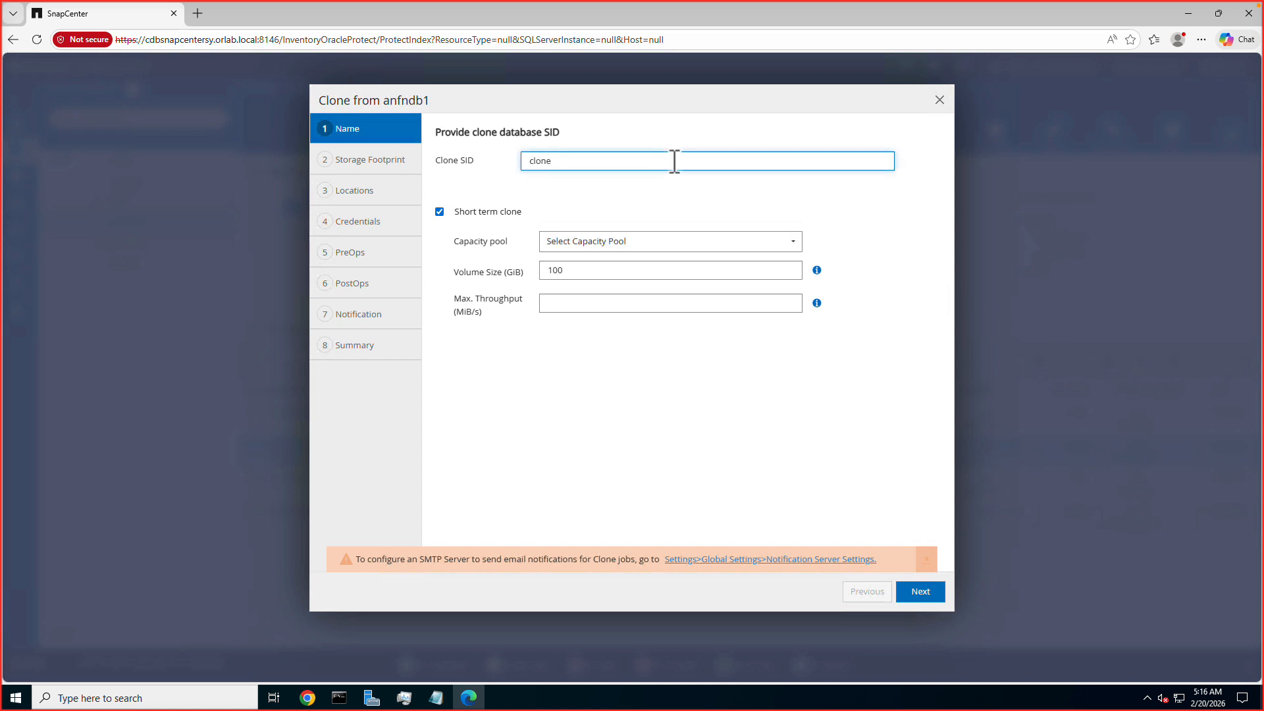
text(20)
click(685, 245)
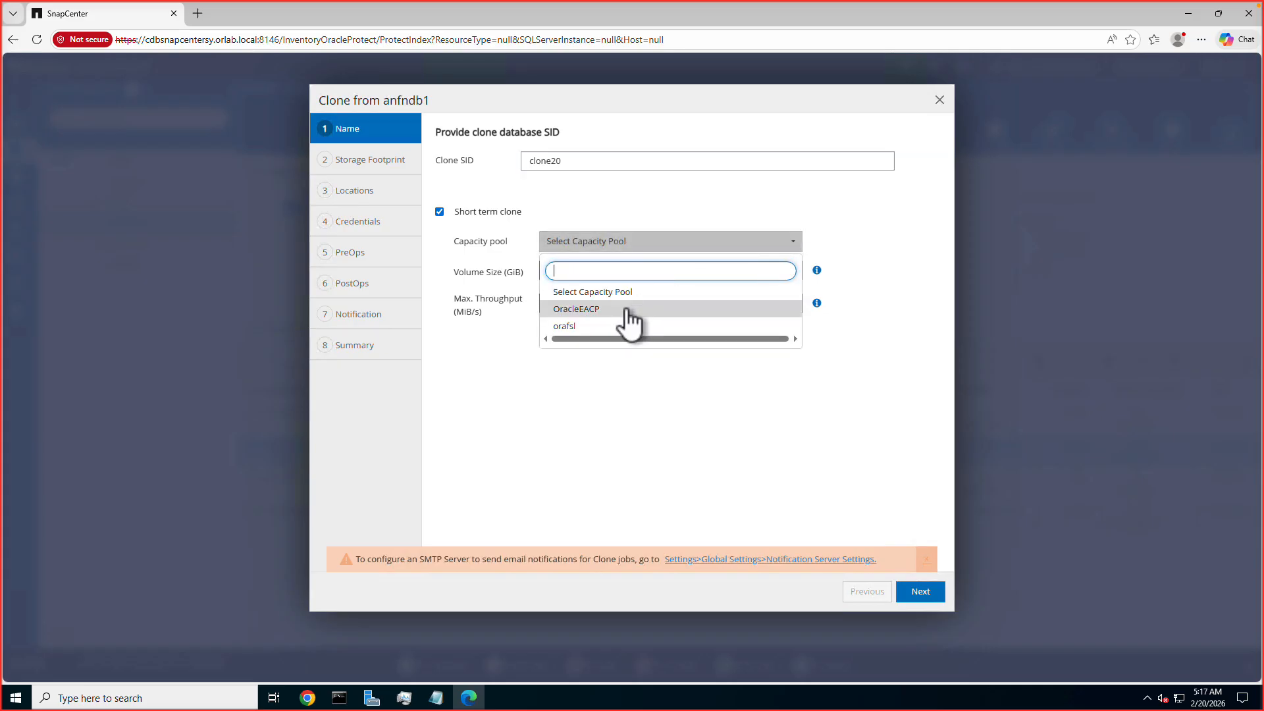
click(569, 326)
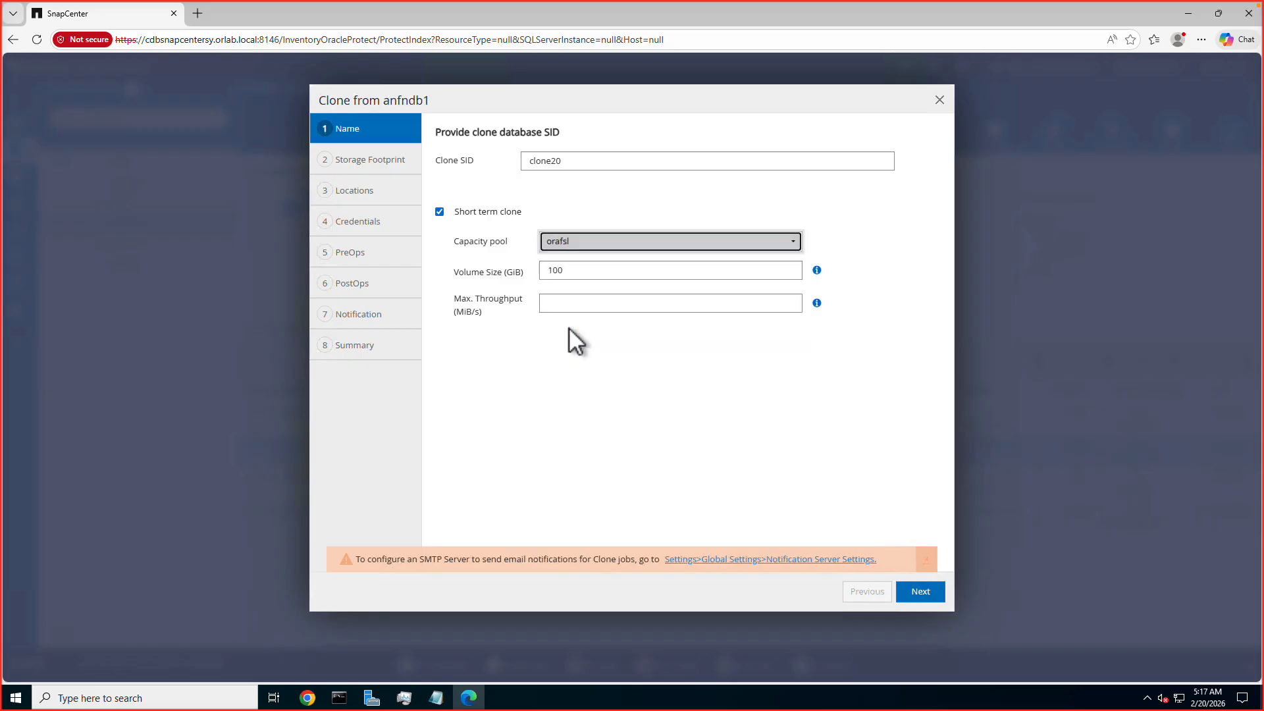
Set the clone's volume size to 50 GiB and maximum throughput to 8 MiB/s, and proceed to the storage footprint.
click(589, 286)
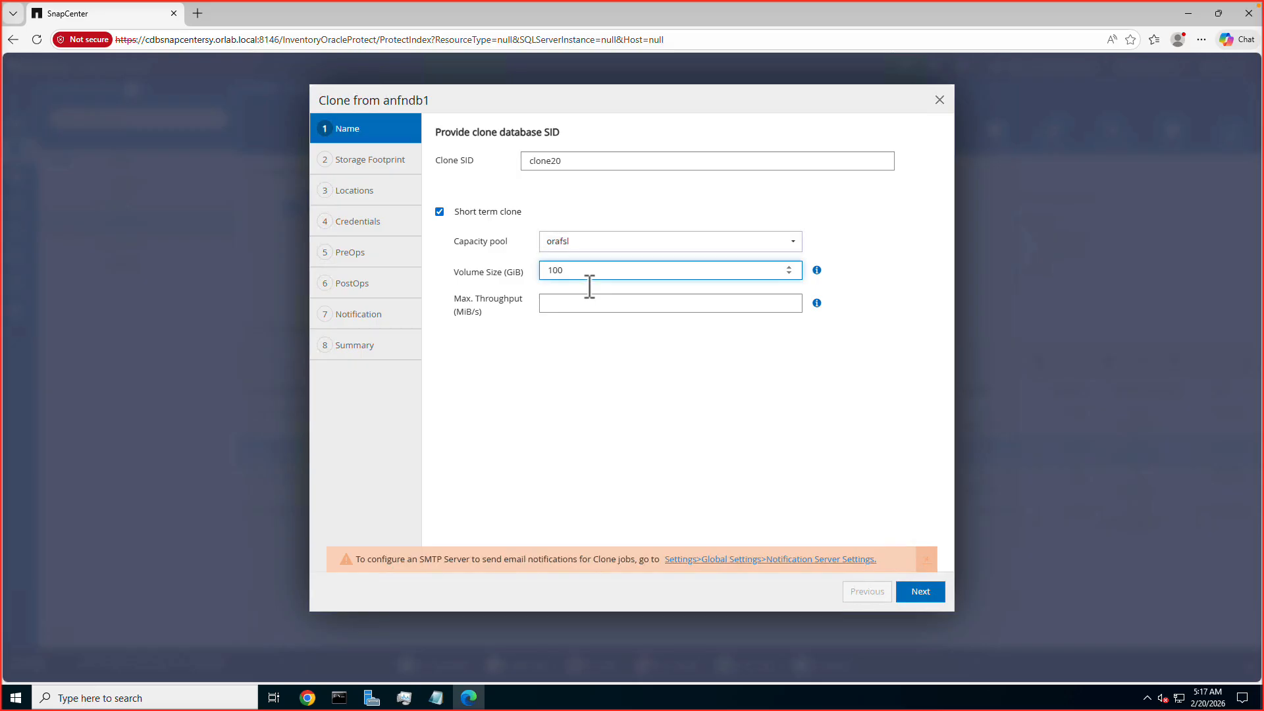
key(BackSpace)
text(50)
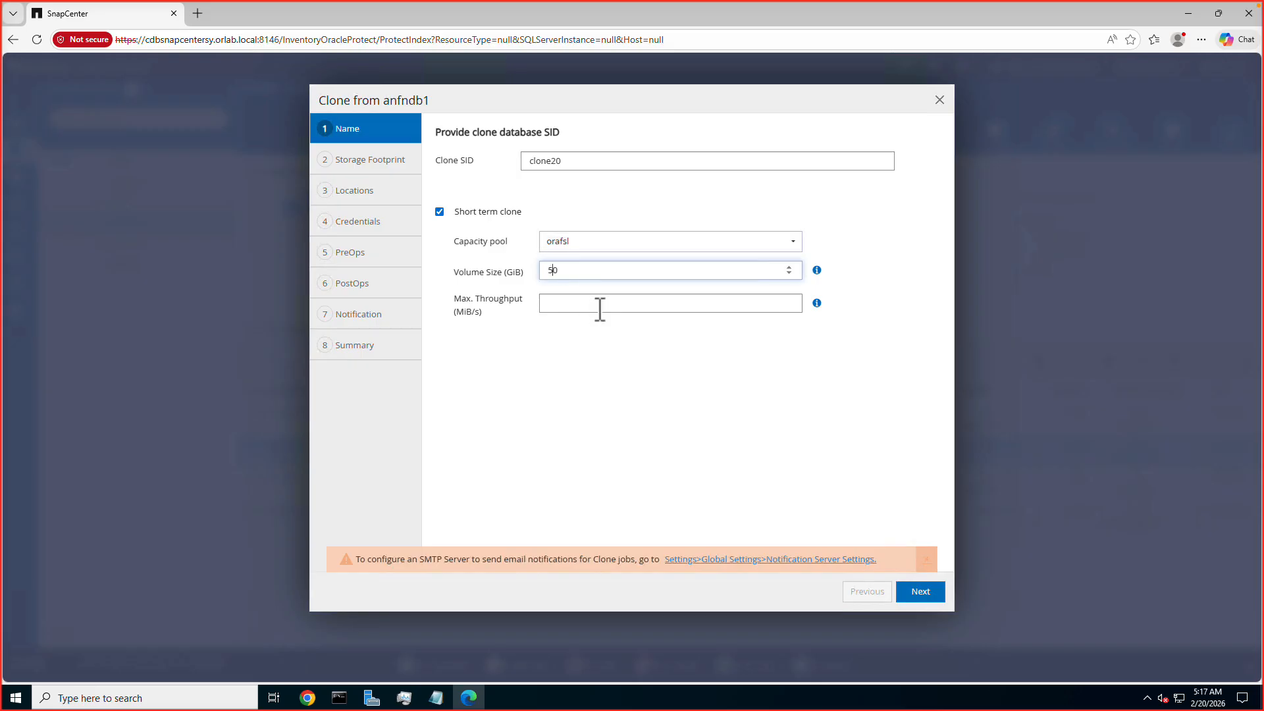
click(600, 309)
click(540, 361)
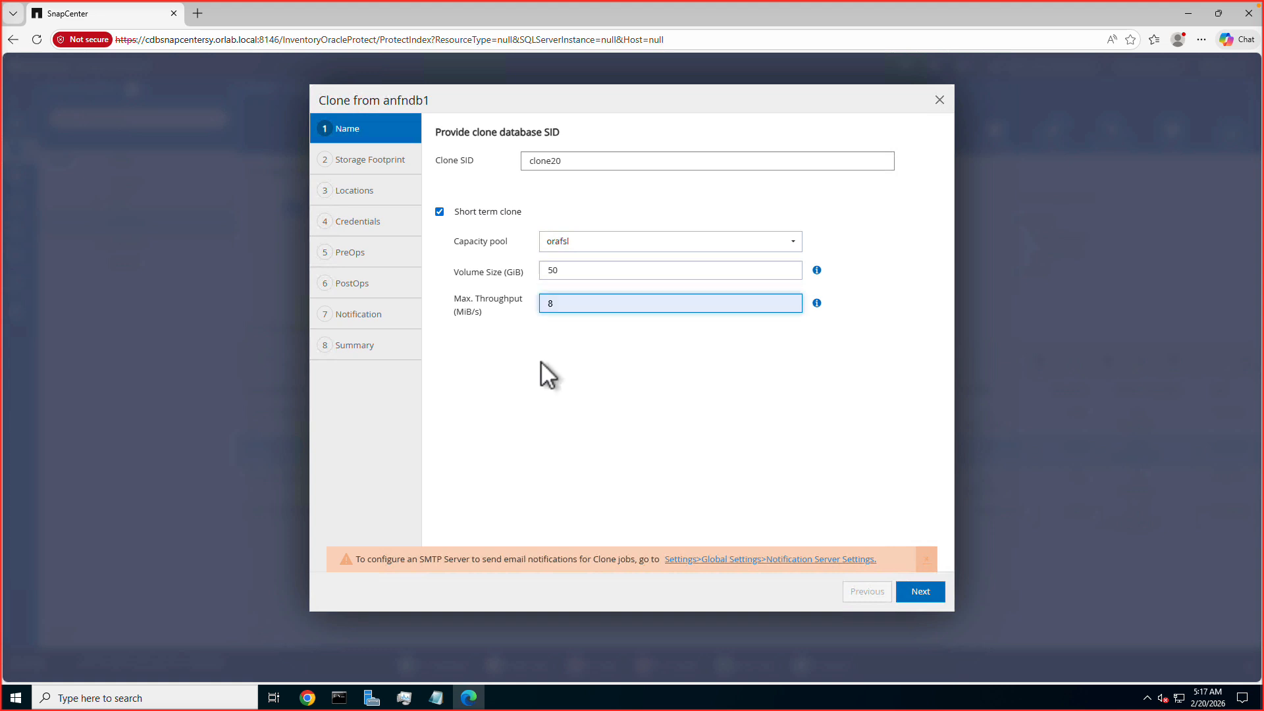
click(606, 467)
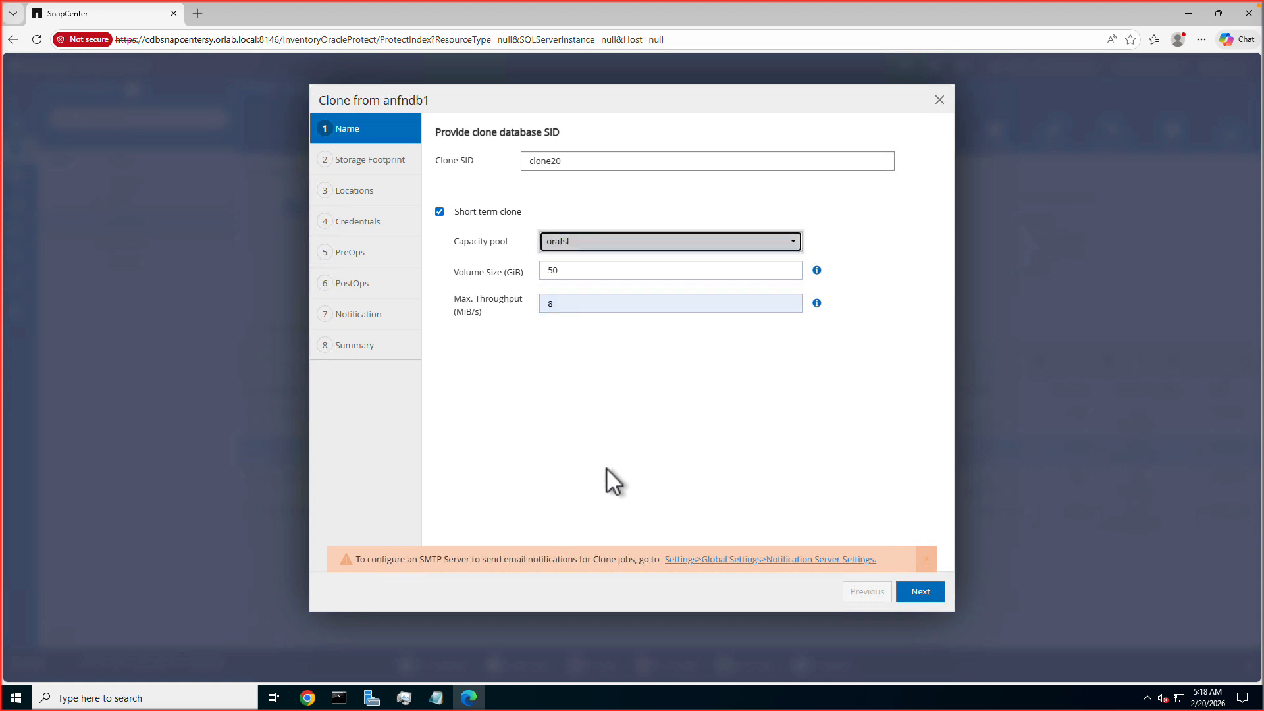
click(921, 594)
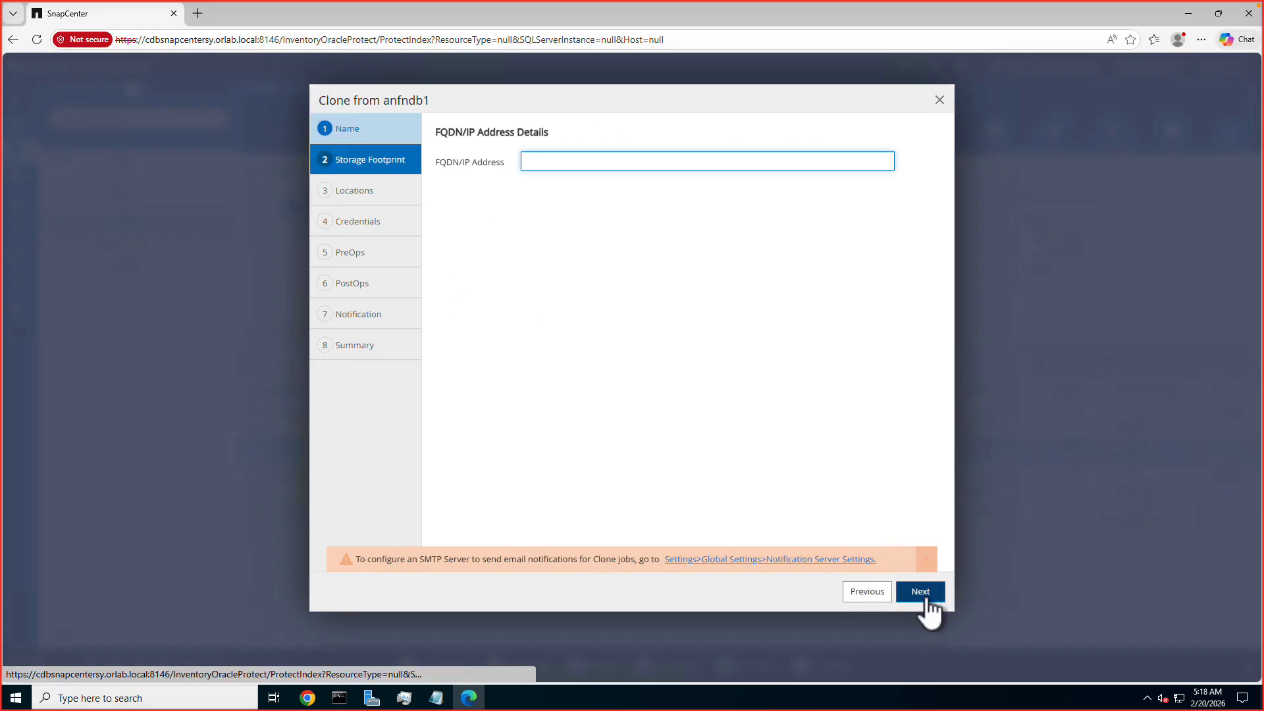
Advance from the storage footprint to the summary, keeping the default locations, credentials, scripts, Until Cancel recovery and notification settings.
click(927, 601)
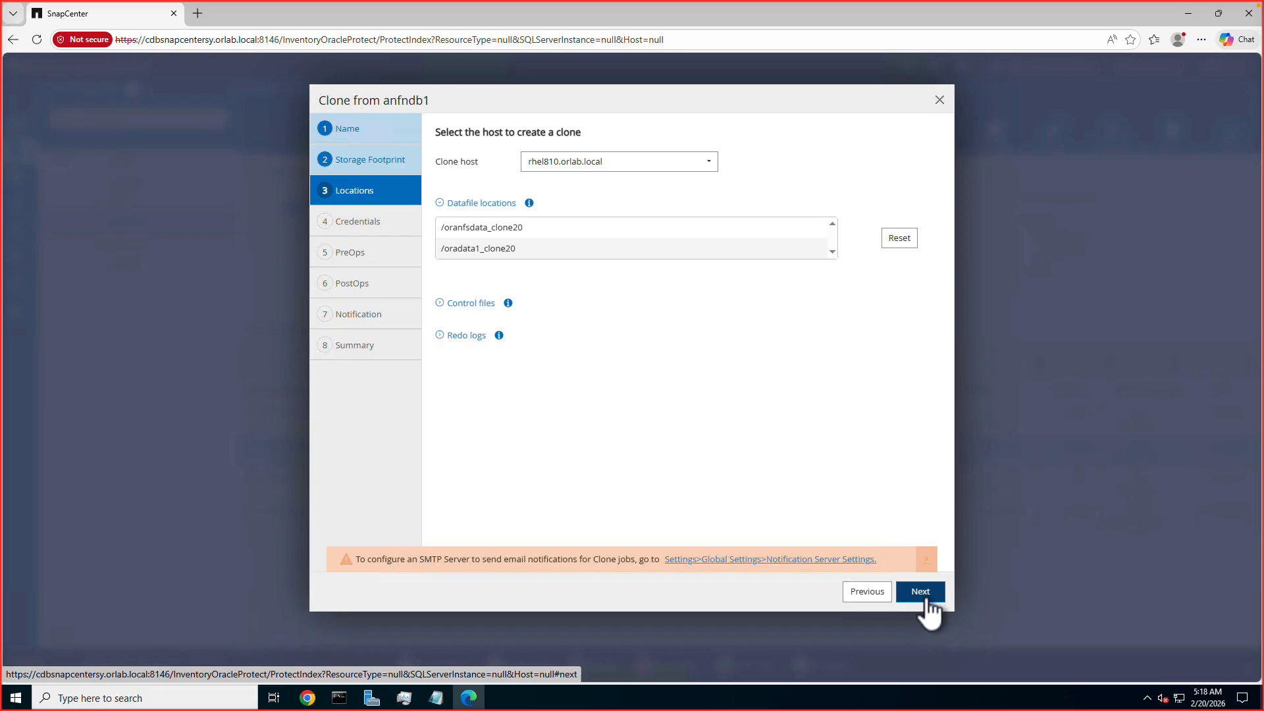
click(927, 600)
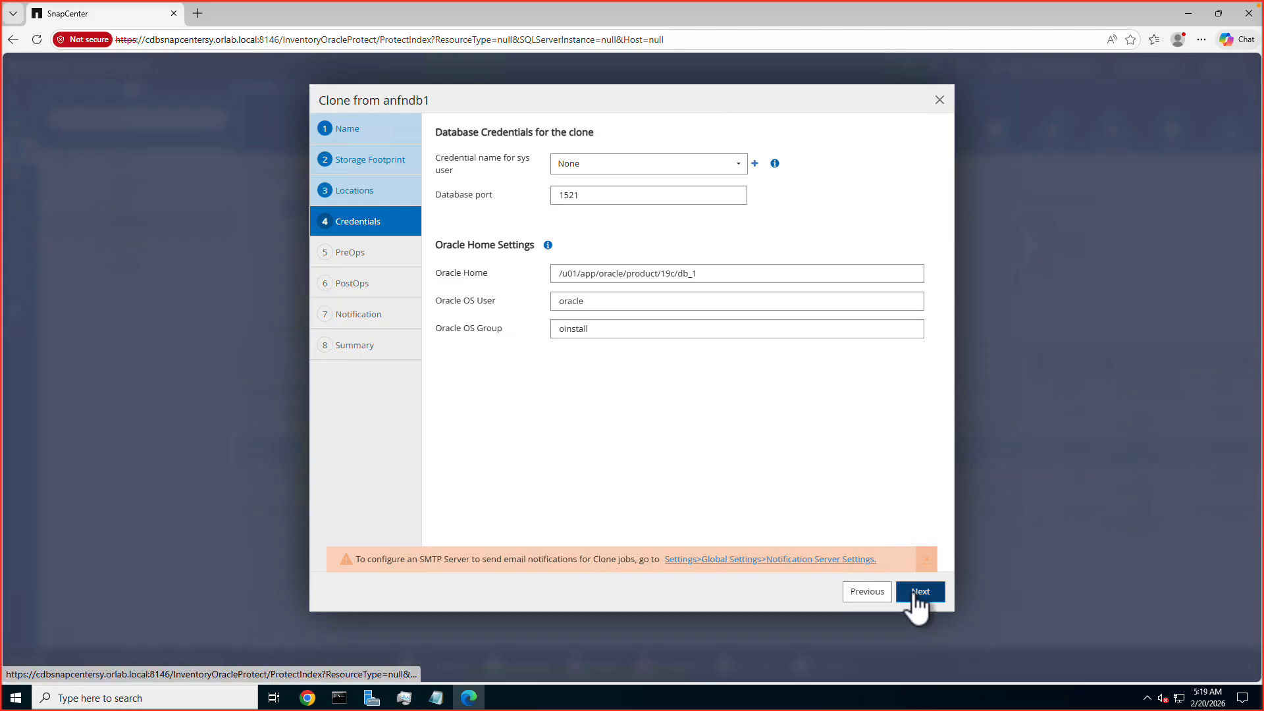
click(913, 594)
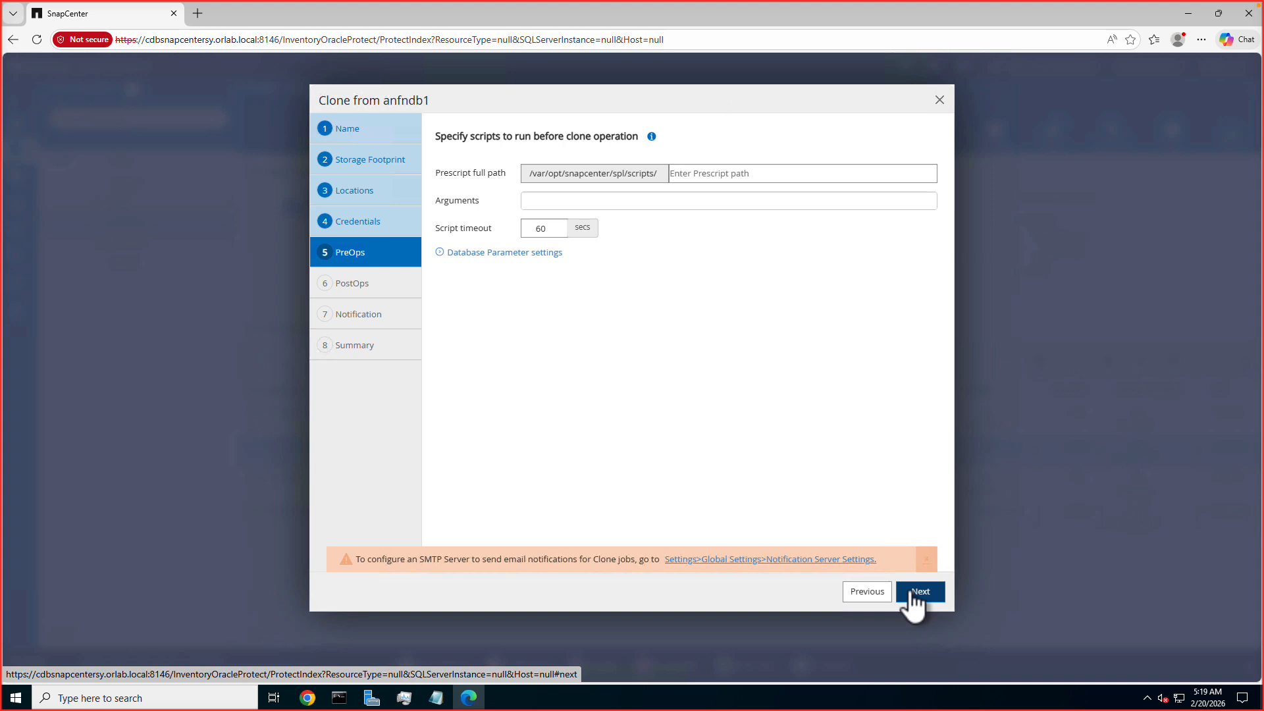
click(913, 593)
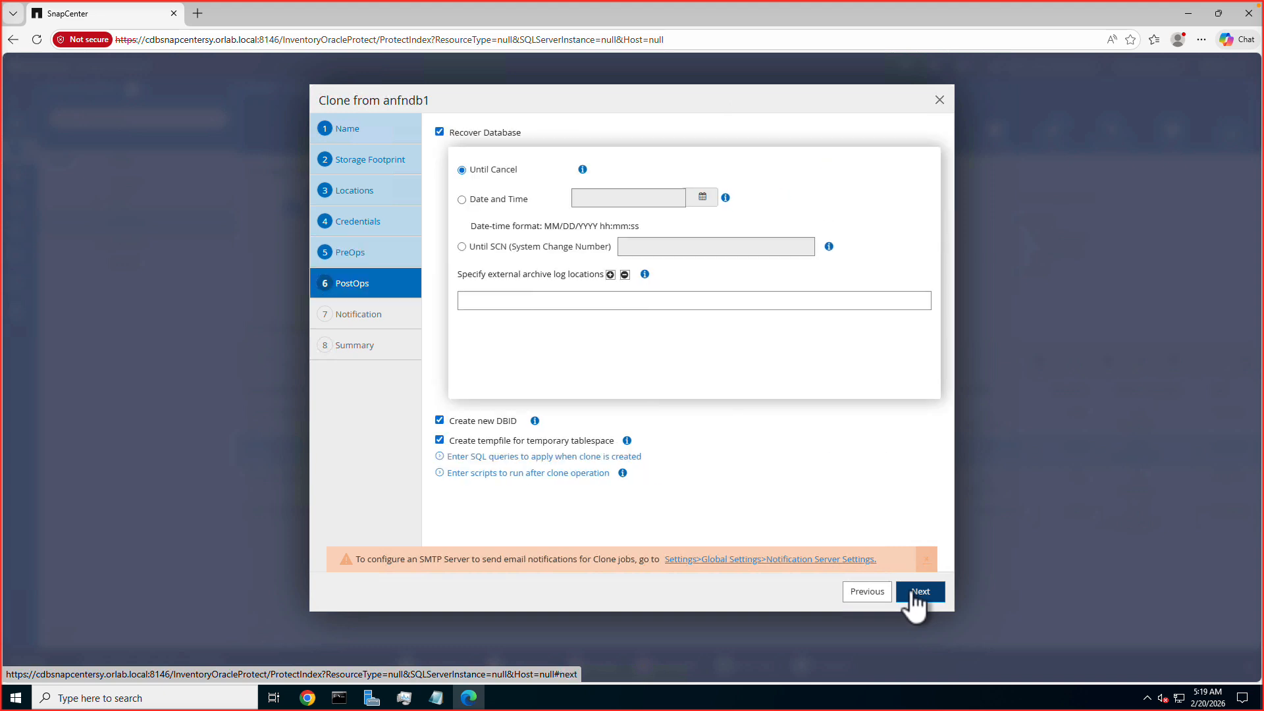
click(913, 593)
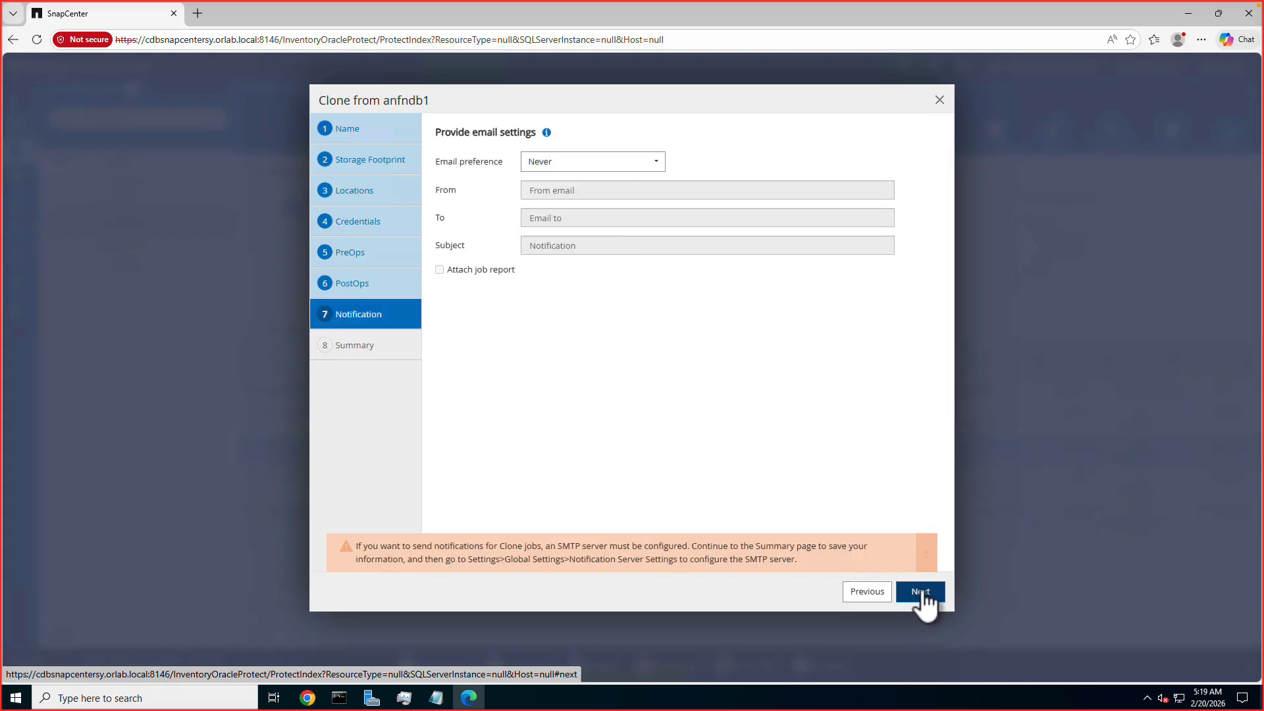
click(922, 592)
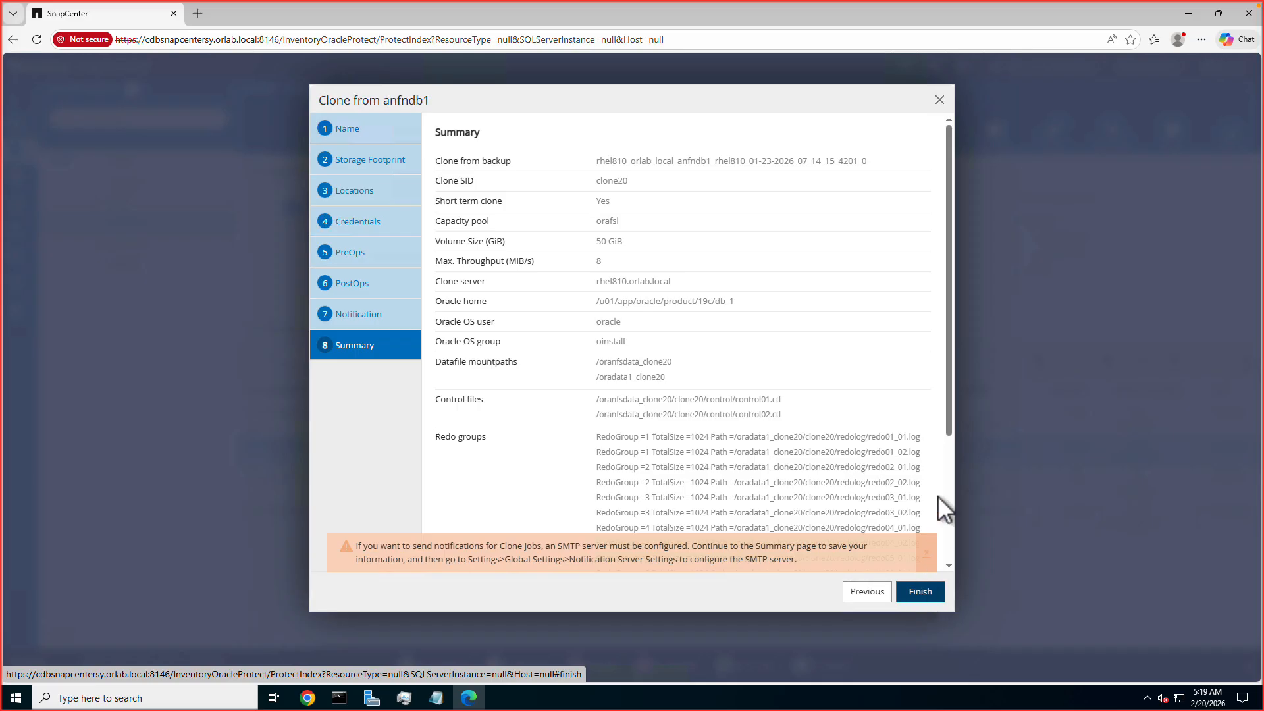
Review the whole clone summary and submit the clone20 clone job.
drag(949, 431, 951, 492)
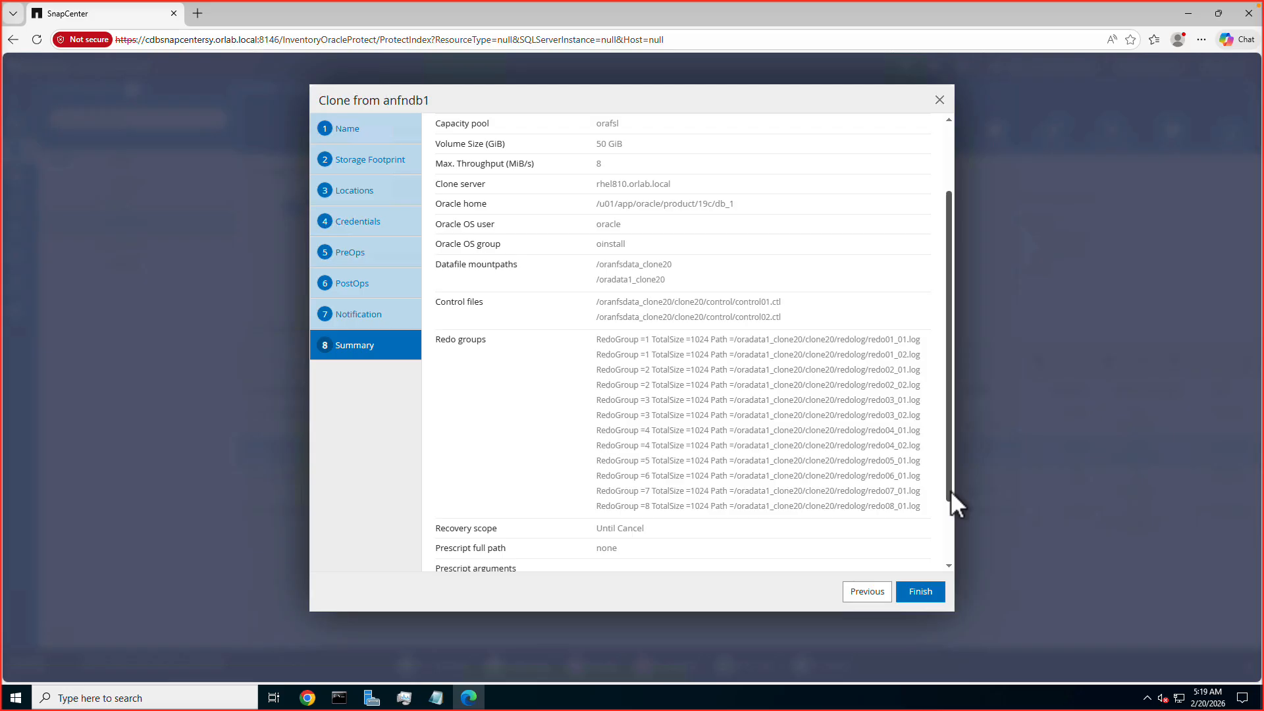
scroll(852, 461, down, 2)
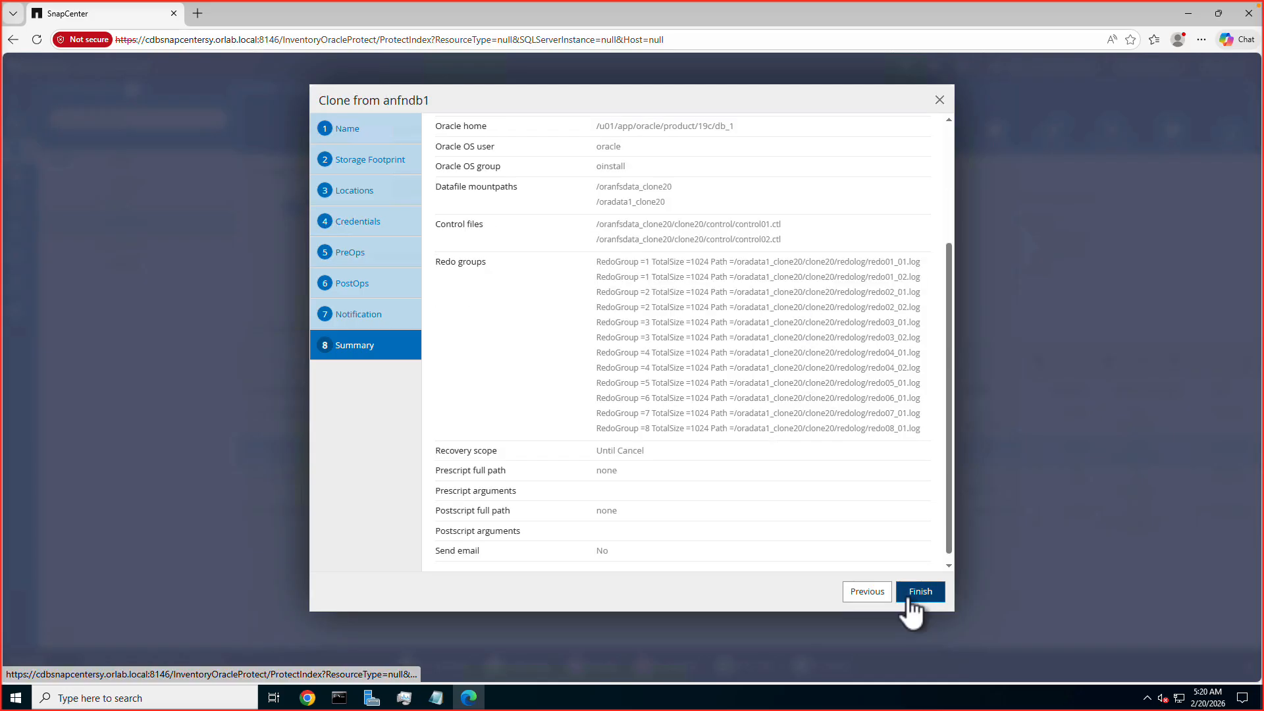
click(911, 596)
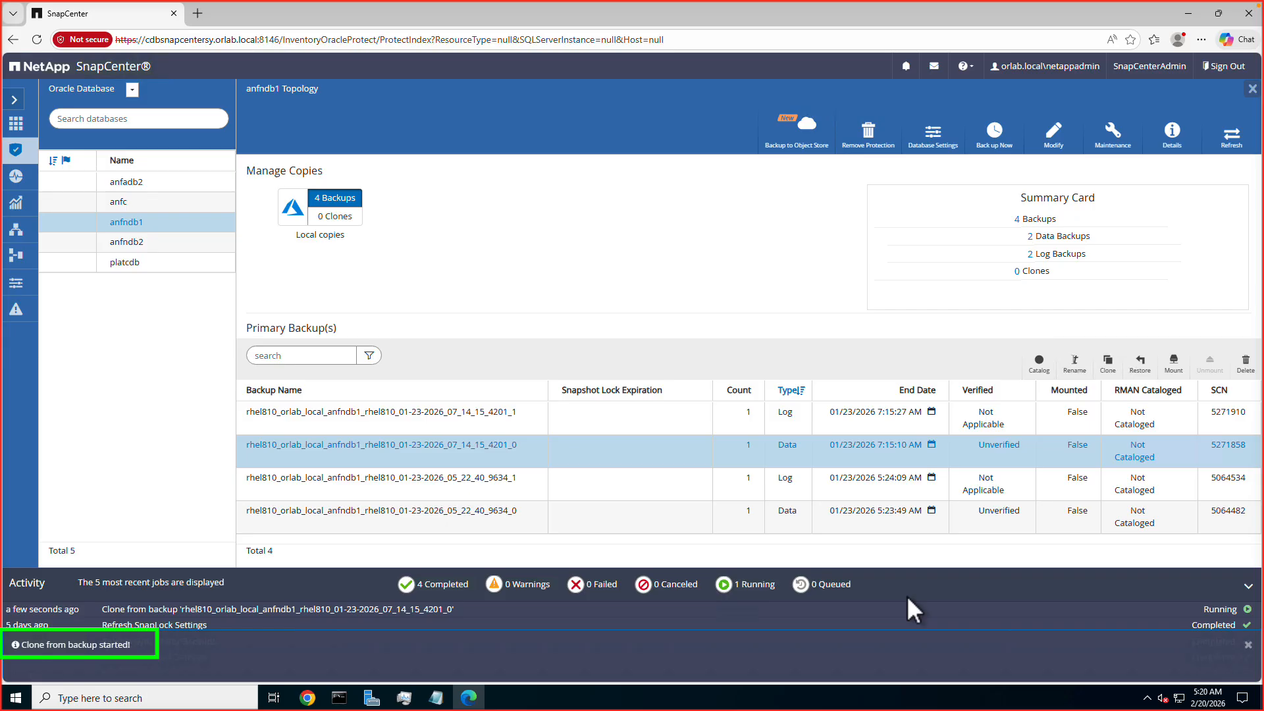
Open the details of the running clone job and expand its rhel810.orlab.local tasks to examine the progress through Application Clone.
click(907, 595)
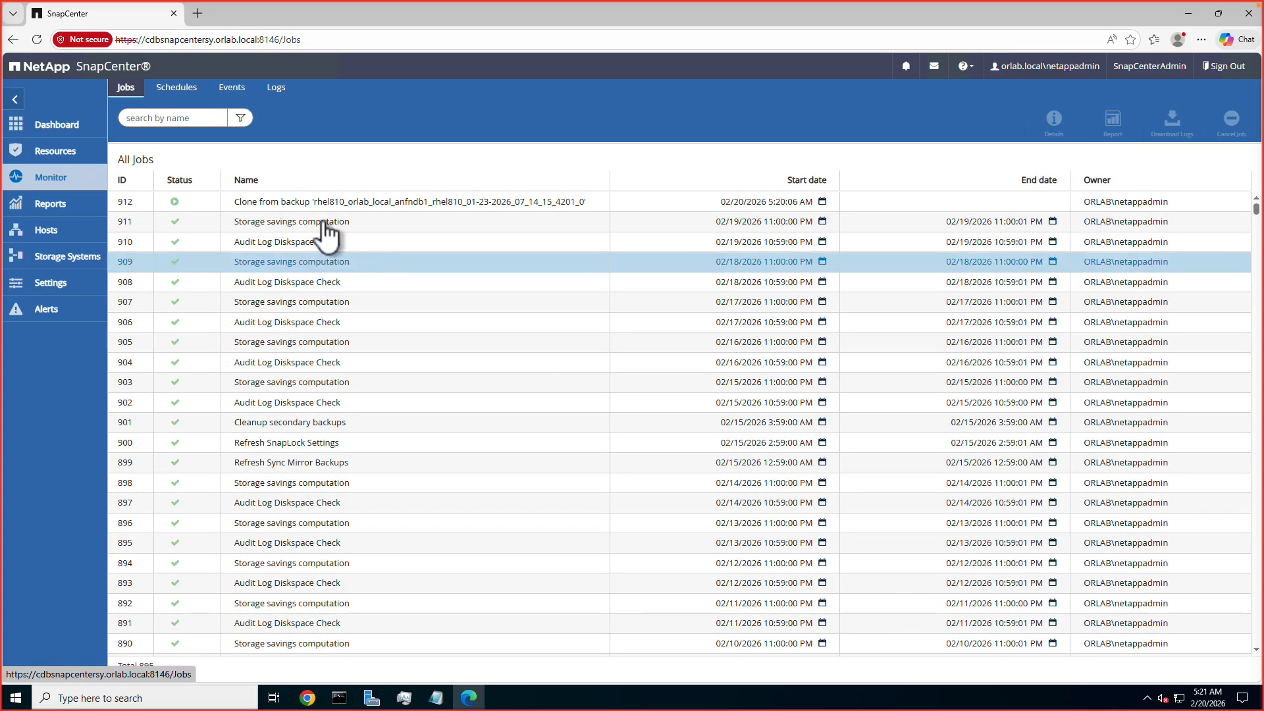
click(304, 209)
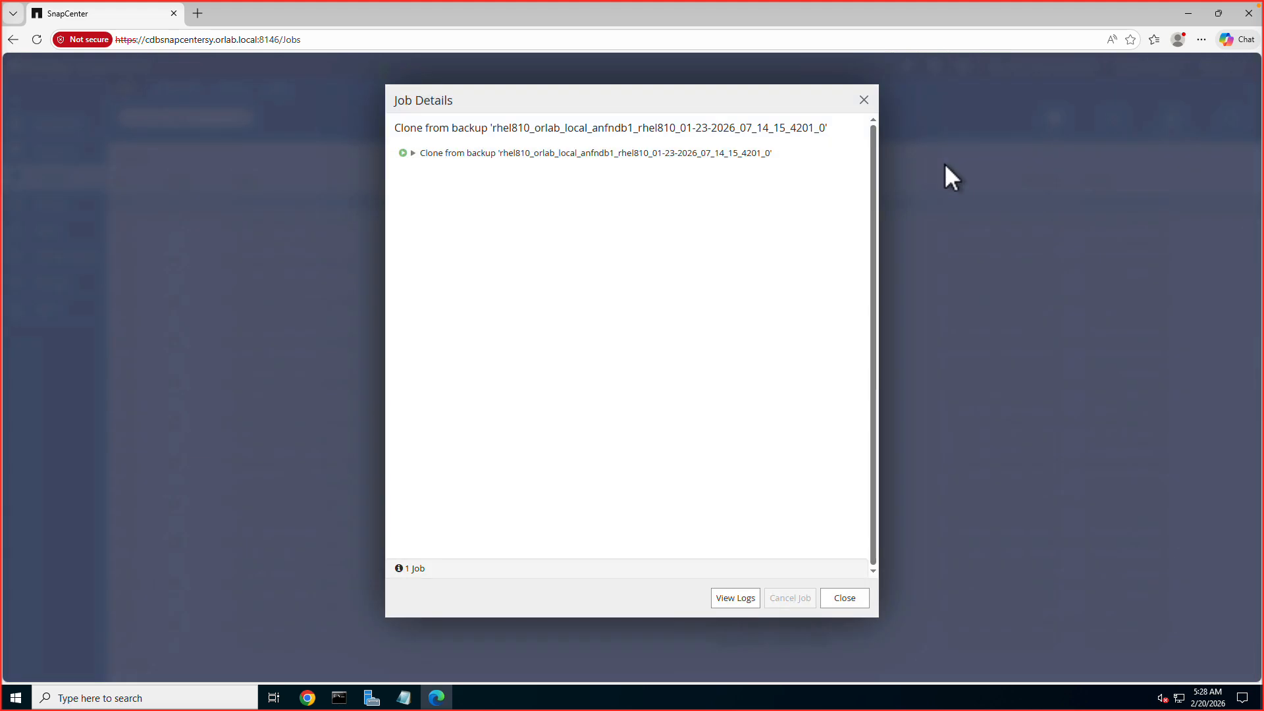
click(414, 154)
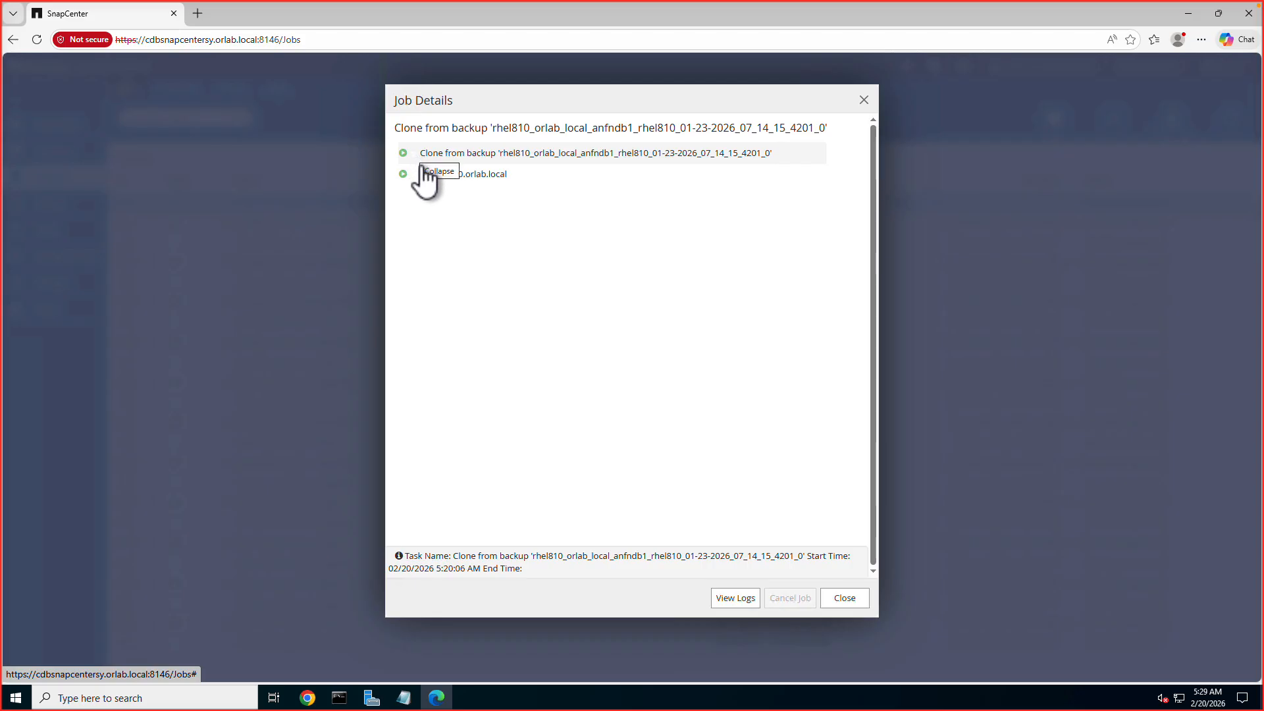
click(426, 174)
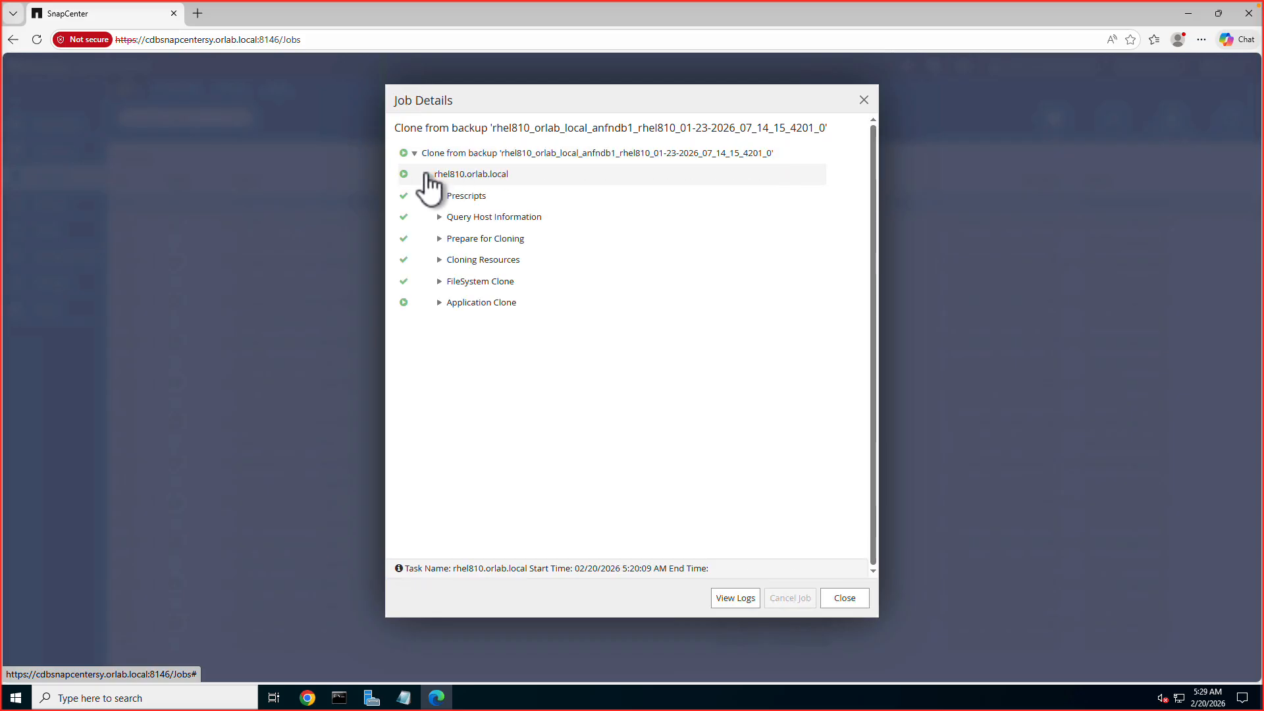
click(439, 303)
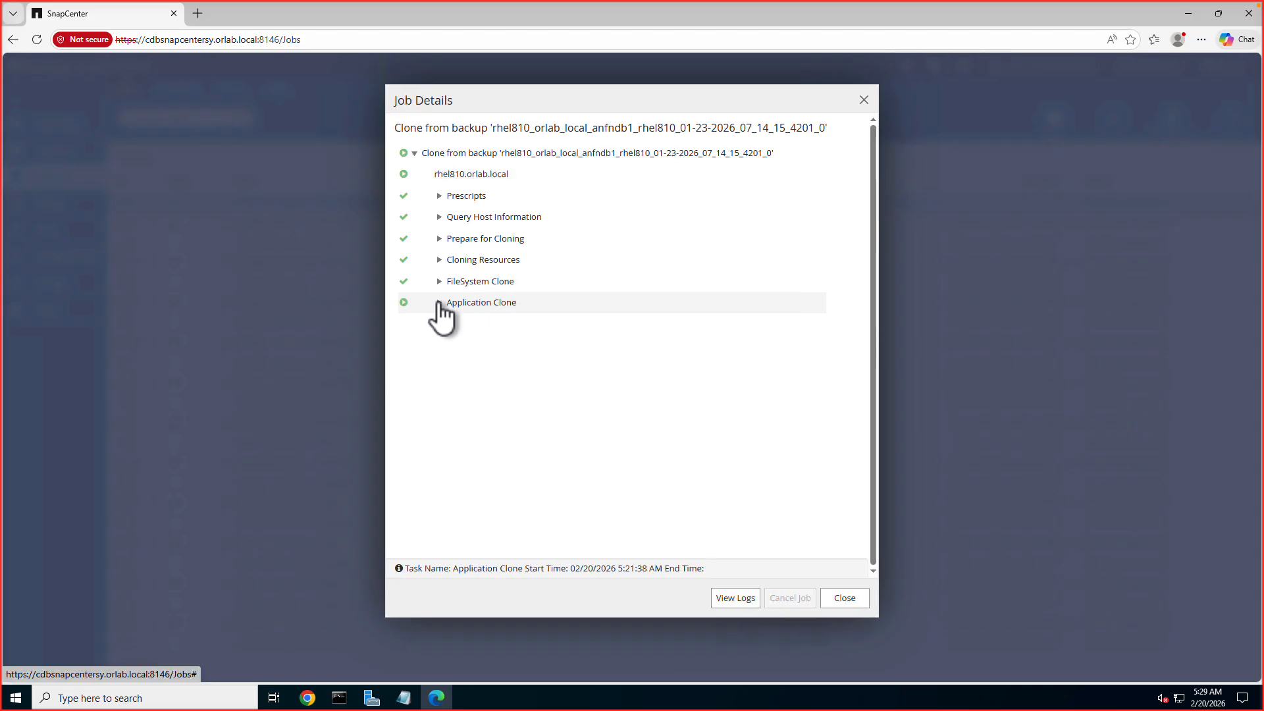
click(439, 303)
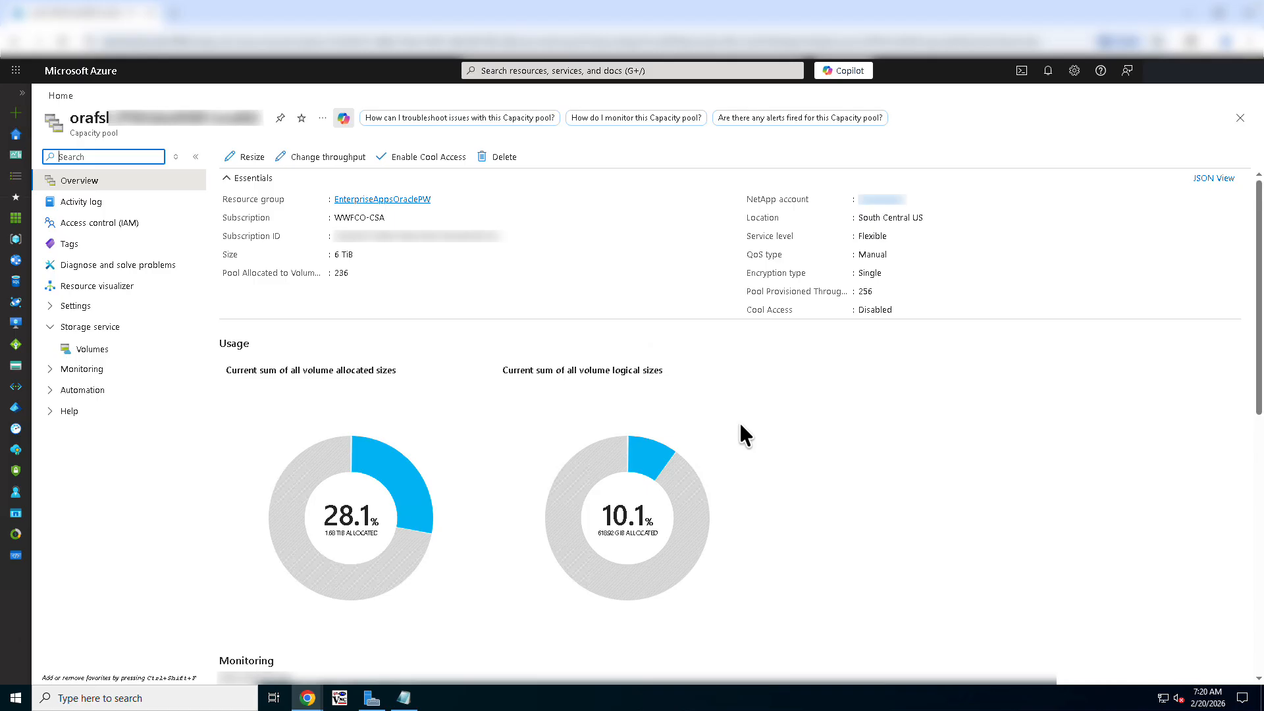
Switch to the Azure portal and list the volumes in the orafsl capacity pool.
click(104, 354)
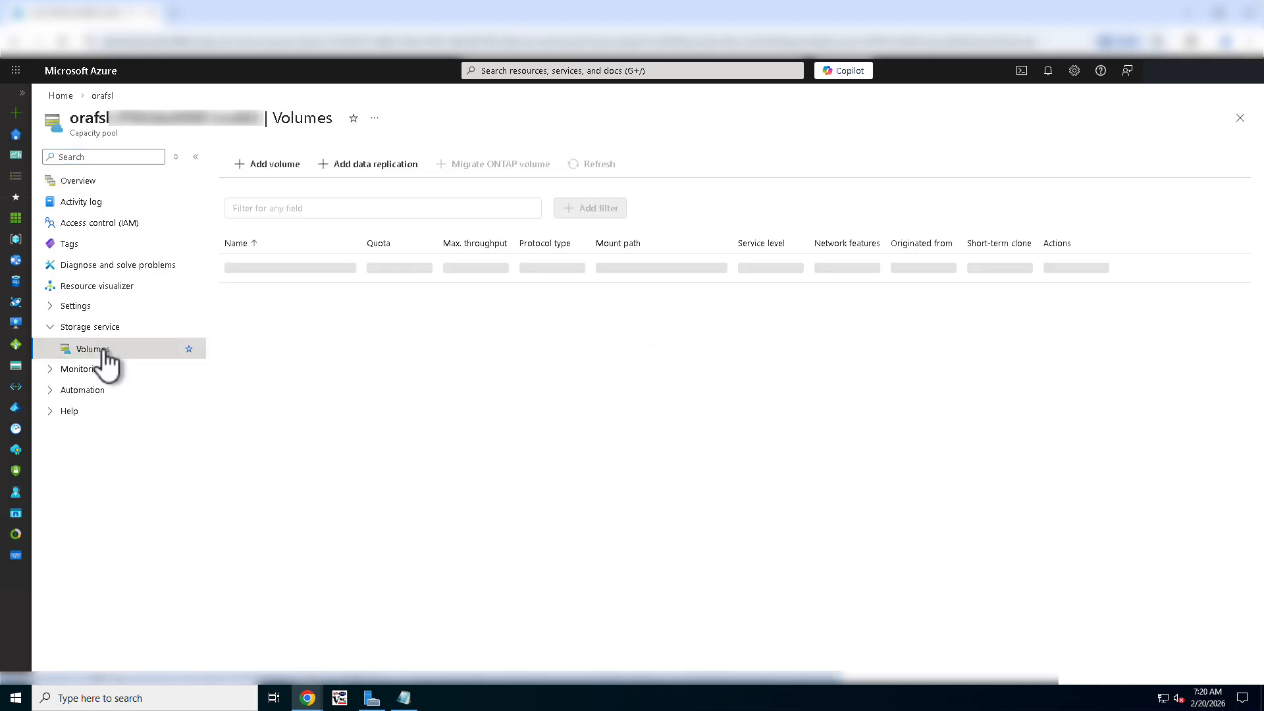